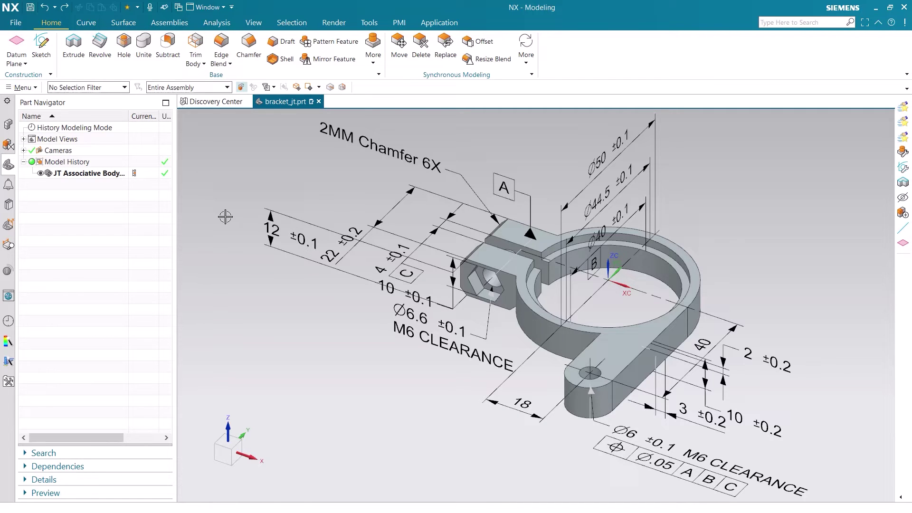
# - Convert the '2MM Chamfer 6X' note from MBD Navigator and confirm it opens in the Note dialog
pyautogui.moveTo(244, 211)
pyautogui.mouseDown(button='middle')
pyautogui.moveTo(248, 229)
pyautogui.moveTo(394, 252)
pyautogui.mouseUp(button='middle')
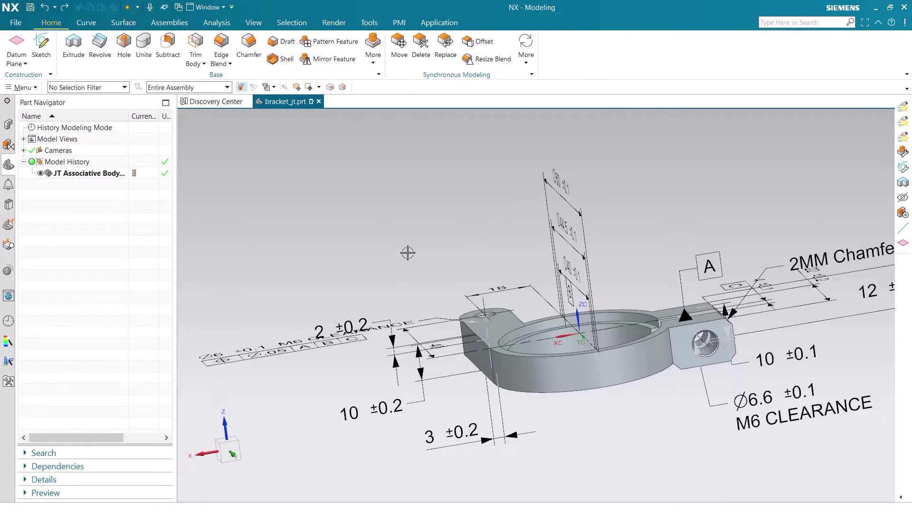
pyautogui.moveTo(397, 258)
pyautogui.mouseDown(button='middle')
pyautogui.moveTo(379, 262)
pyautogui.moveTo(512, 266)
pyautogui.moveTo(503, 272)
pyautogui.mouseUp(button='middle')
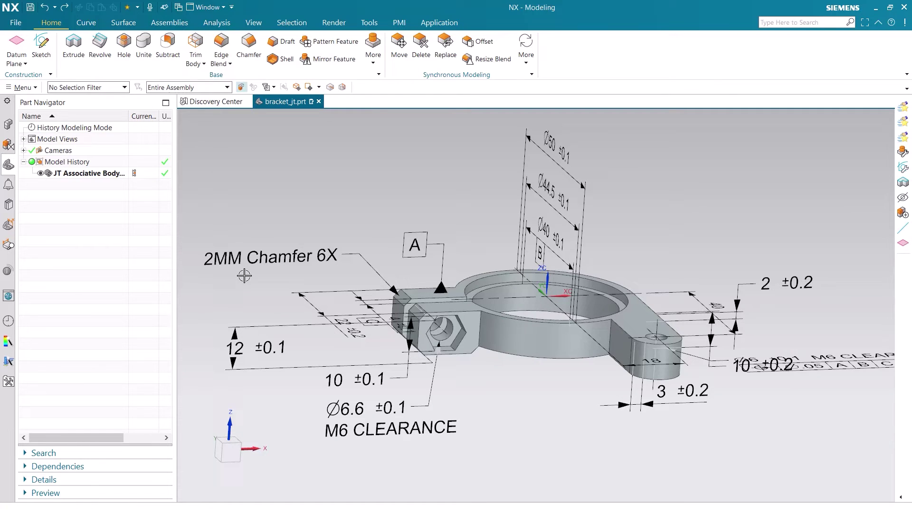
pyautogui.press('Home')
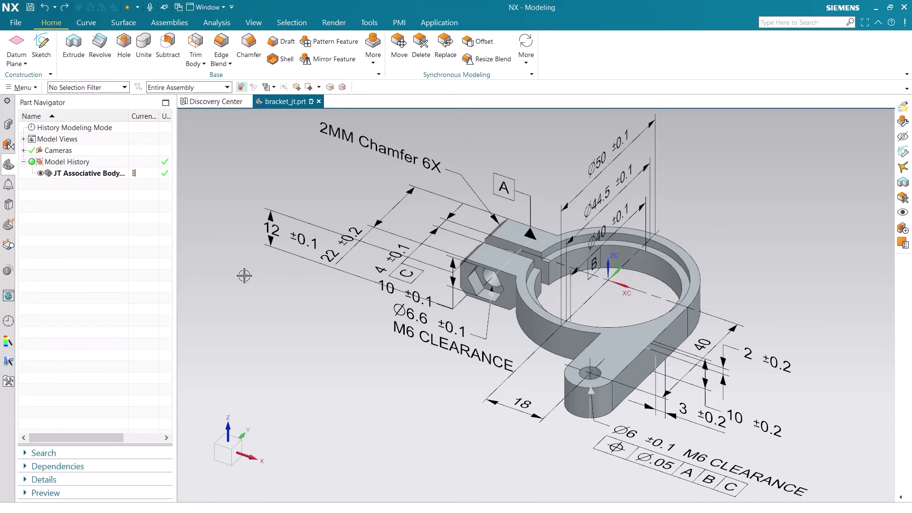
pyautogui.click(9, 227)
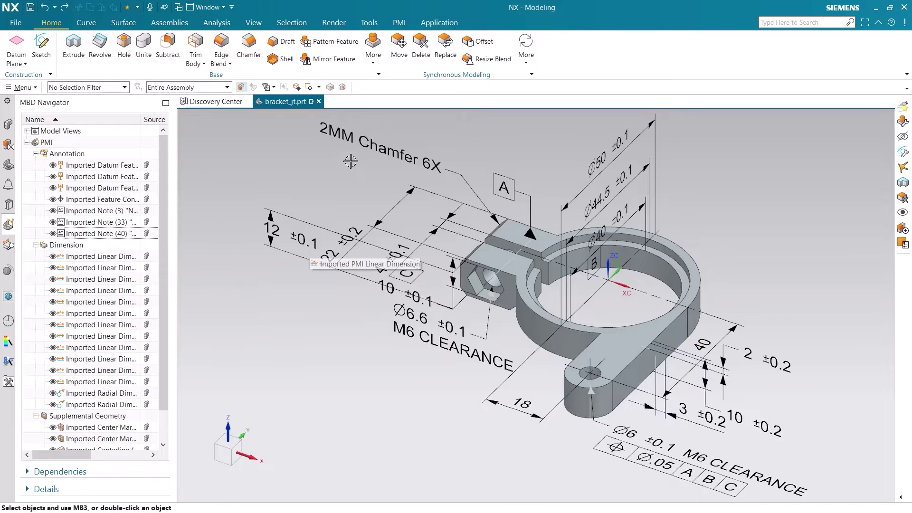
pyautogui.click(370, 152)
pyautogui.rightClick(370, 151)
pyautogui.moveTo(394, 174)
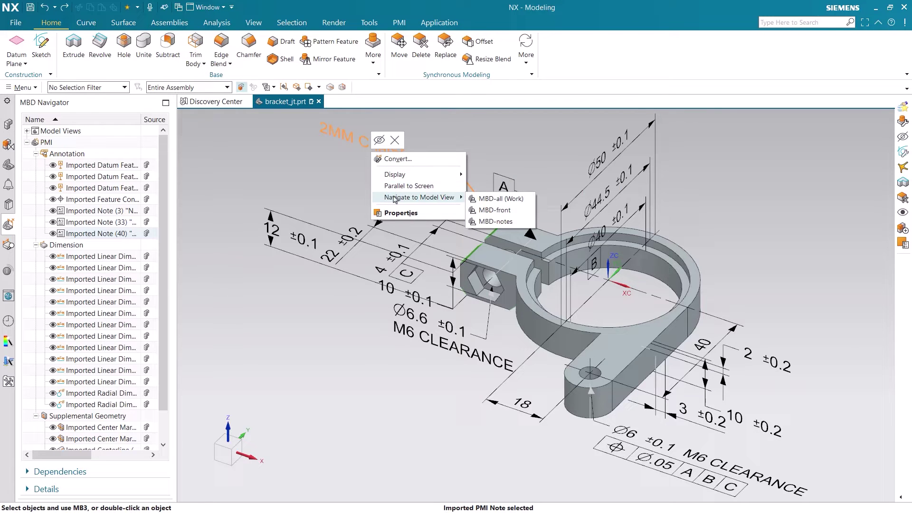
pyautogui.click(400, 159)
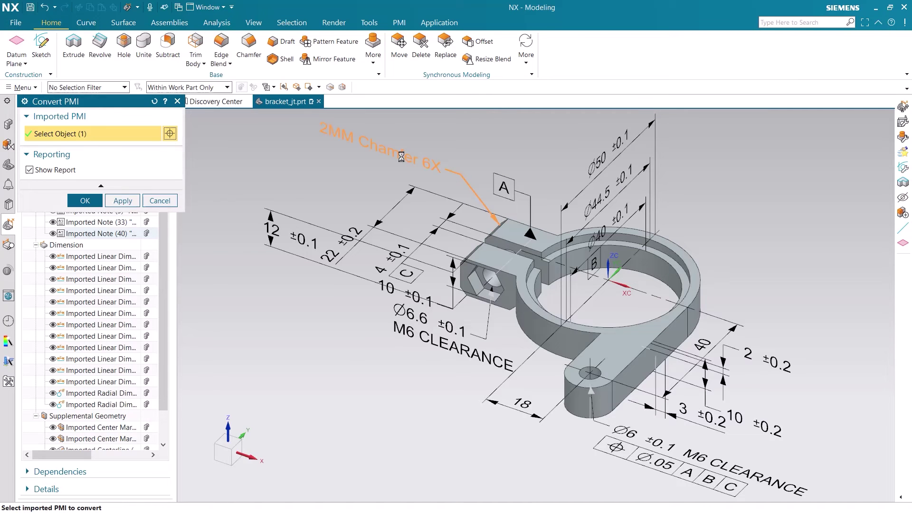
pyautogui.click(90, 206)
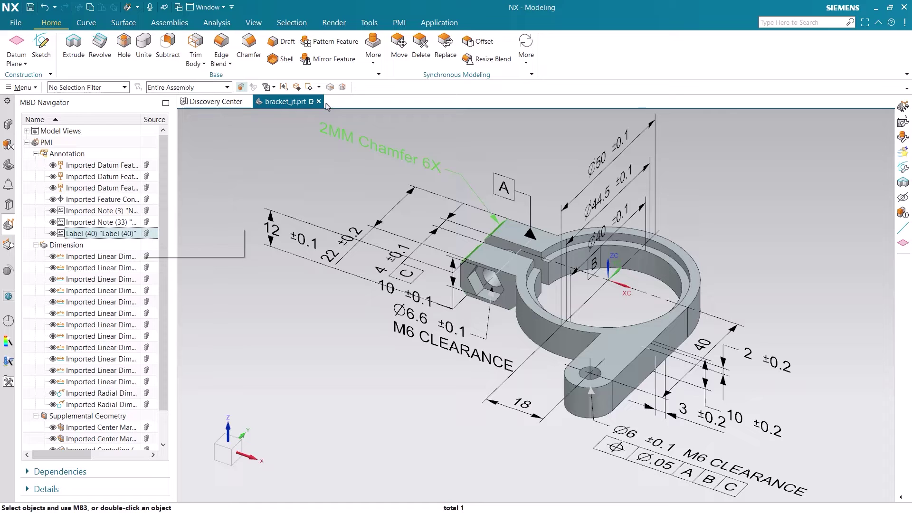
pyautogui.doubleClick(373, 145)
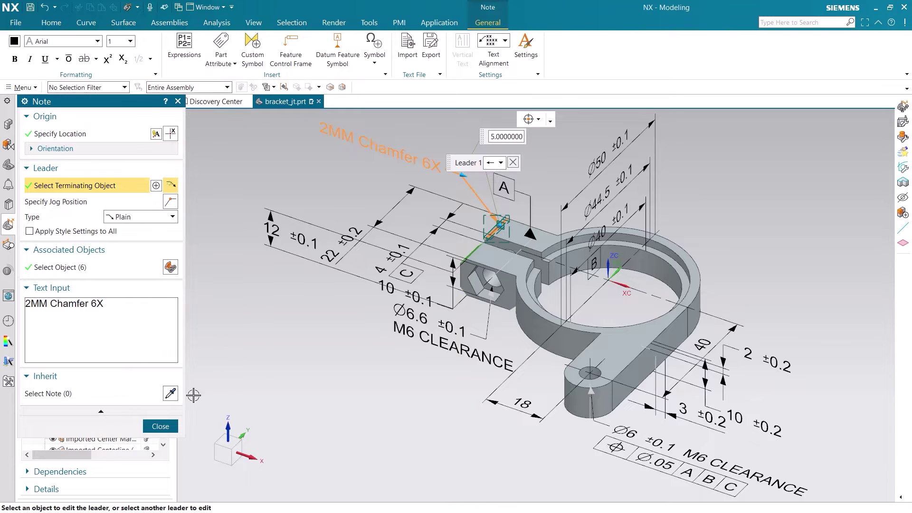
pyautogui.click(159, 427)
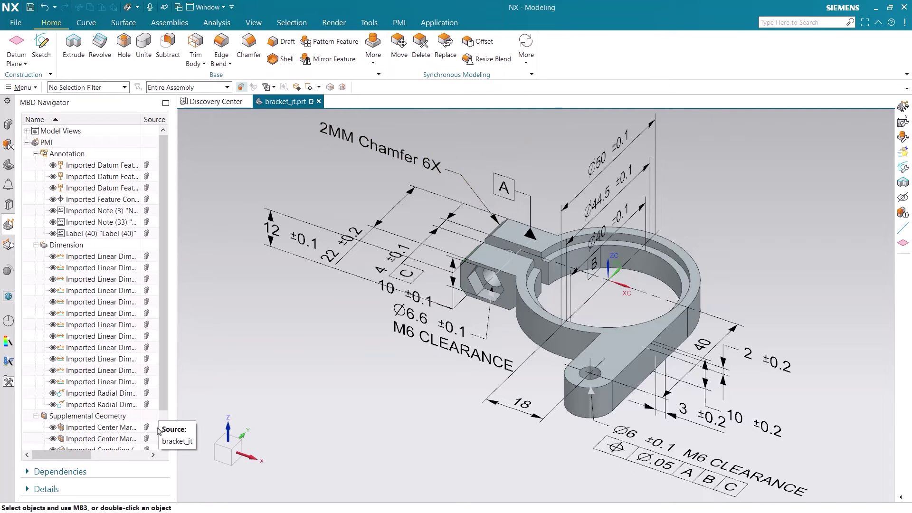
# - In the MBD-general view, convert Imported Note (3) and close the conversion differences report
pyautogui.click(28, 132)
pyautogui.doubleClick(102, 210)
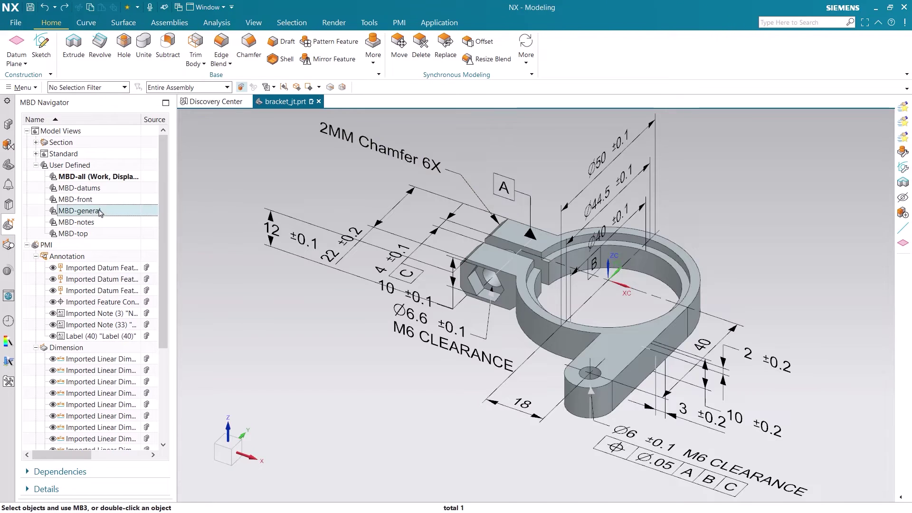
pyautogui.click(98, 314)
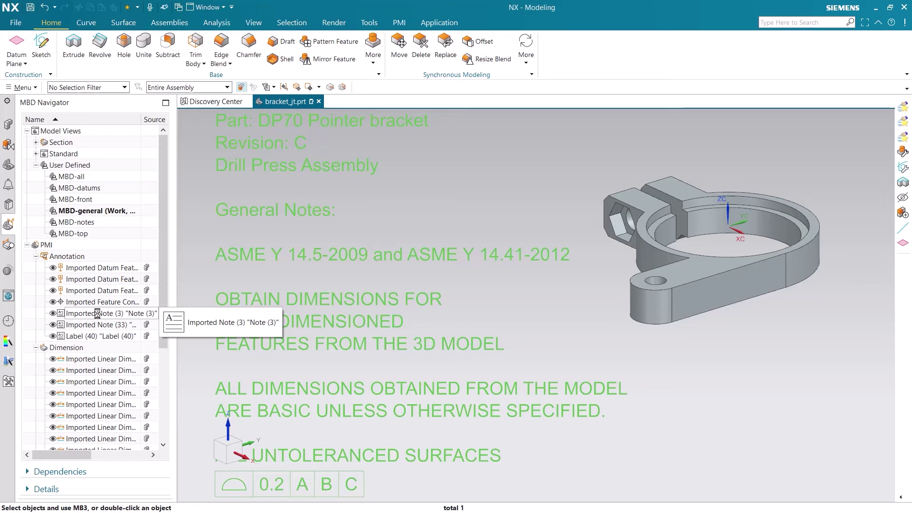
pyautogui.rightClick(98, 314)
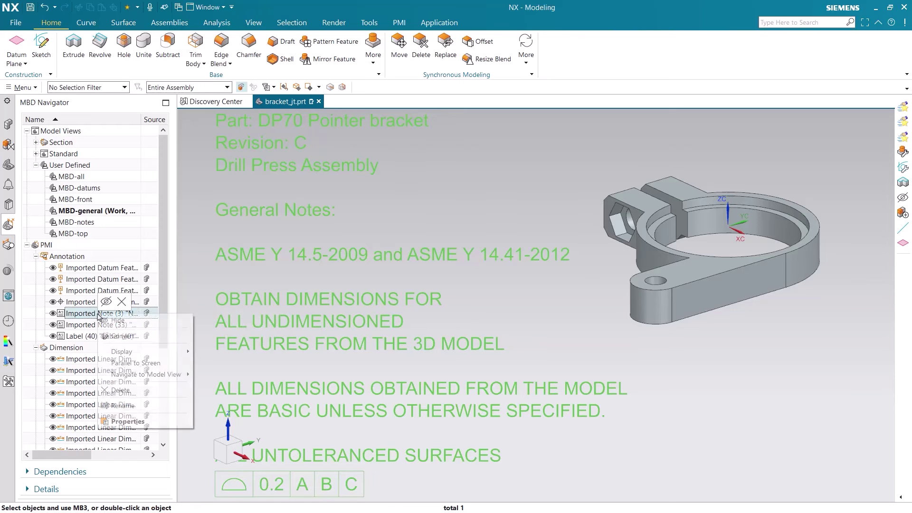
pyautogui.click(123, 336)
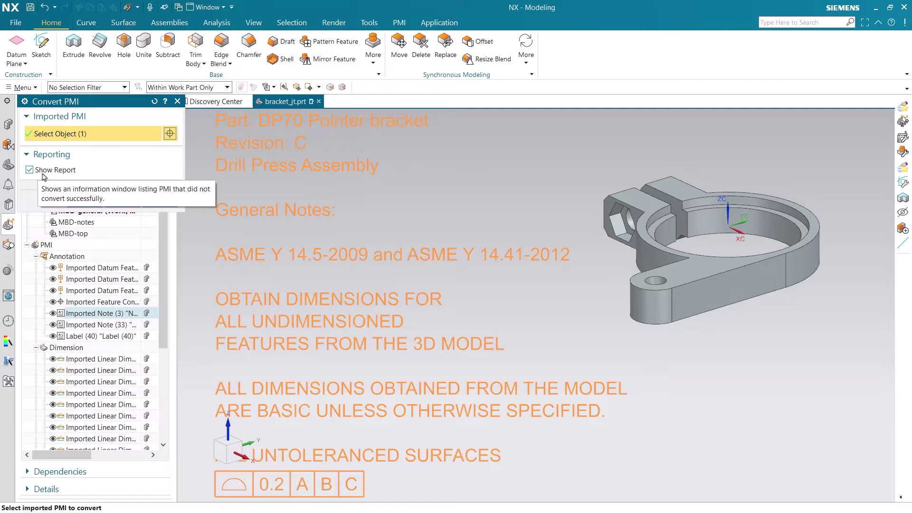
pyautogui.click(82, 202)
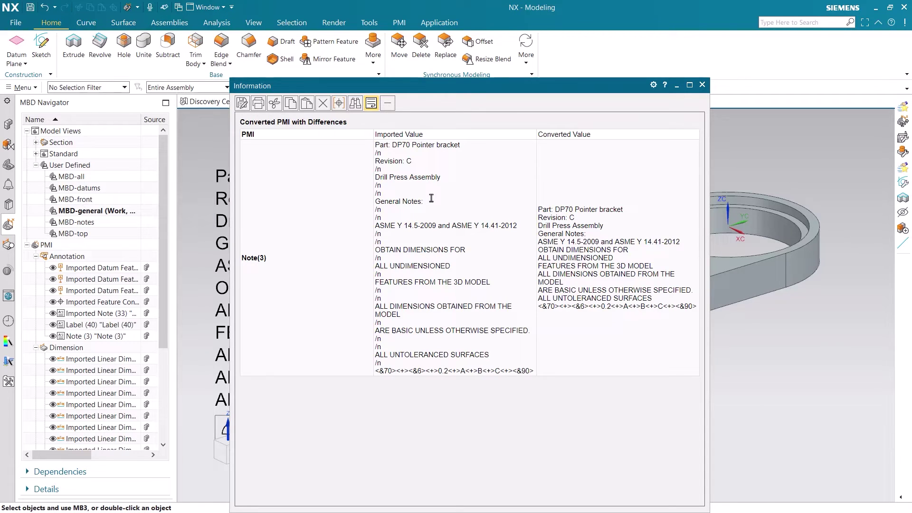
pyautogui.click(702, 84)
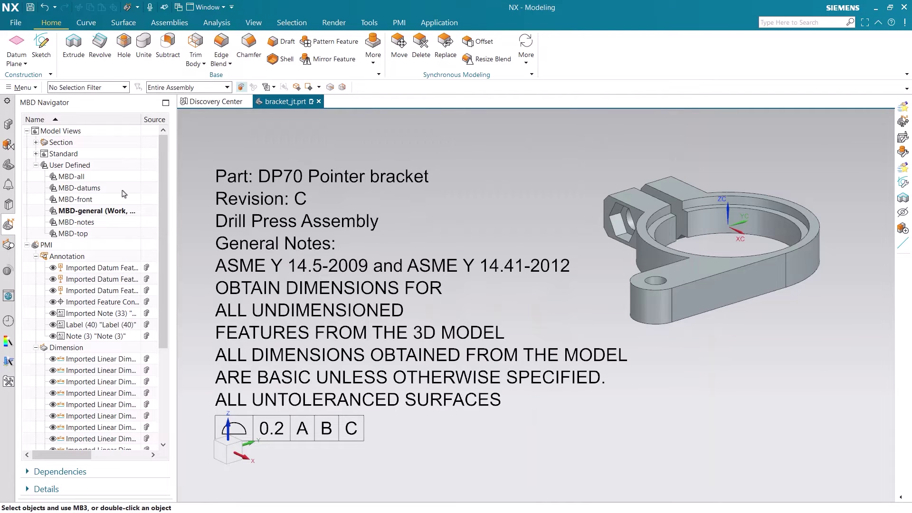
# - In the MBD-all view, convert the 12 ±0.1, 22 ±0.2 and 4 ±0.1 dimensions plus datum A
pyautogui.doubleClick(78, 176)
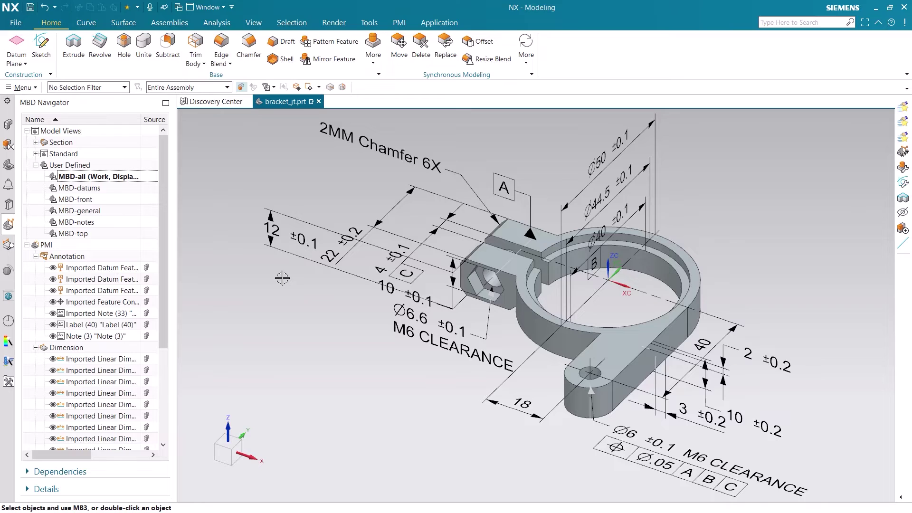
pyautogui.click(399, 22)
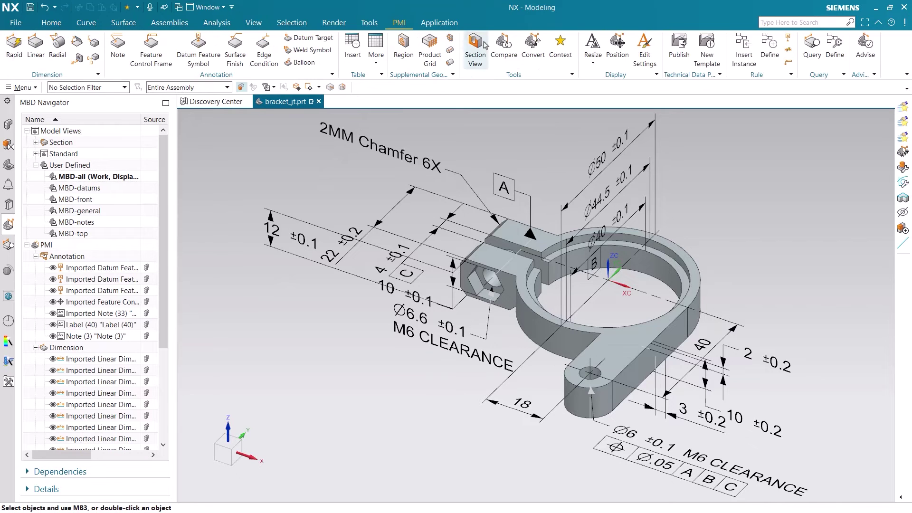
pyautogui.click(534, 44)
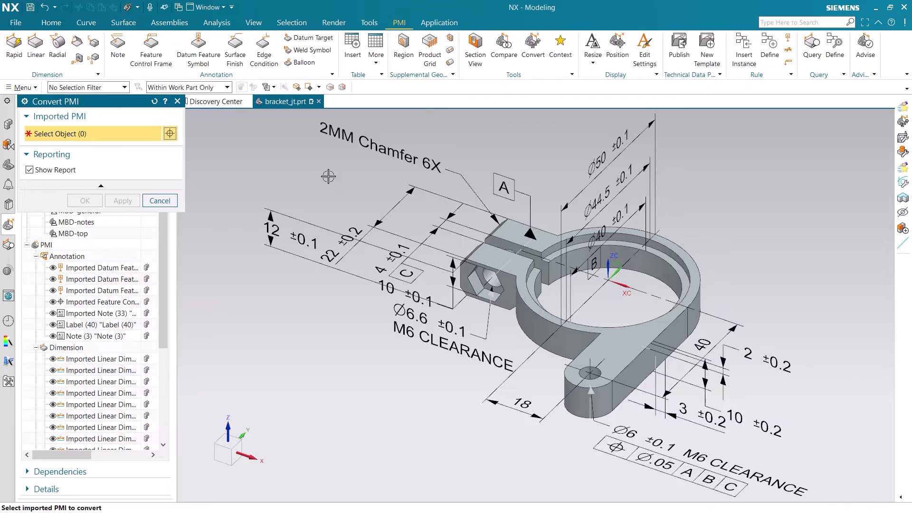
pyautogui.click(281, 225)
pyautogui.click(353, 226)
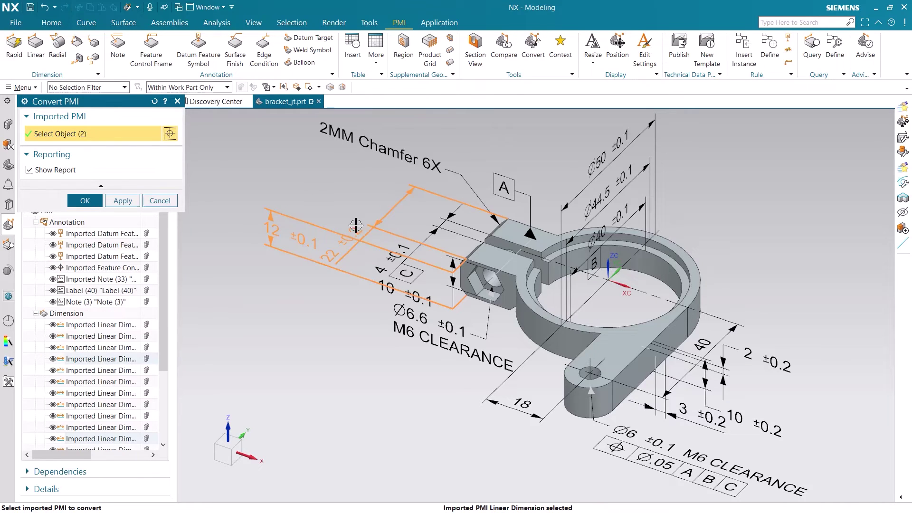
pyautogui.click(391, 265)
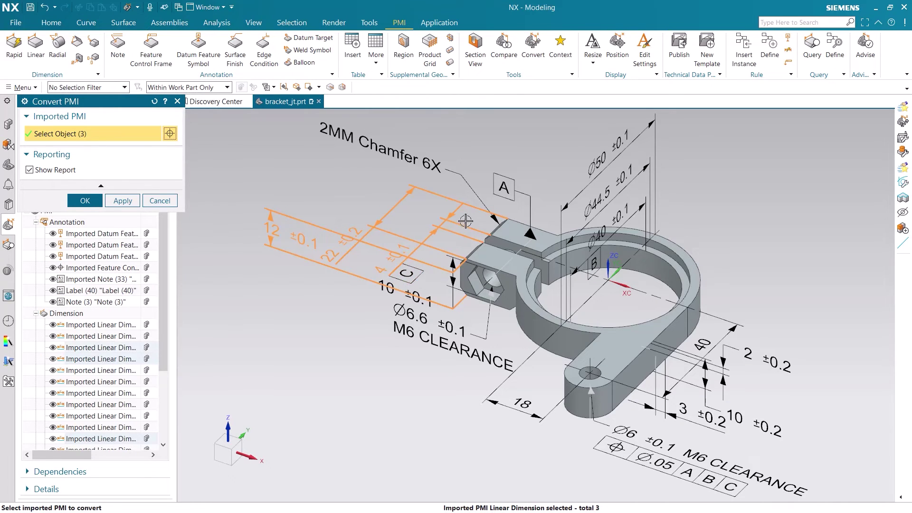
pyautogui.click(514, 180)
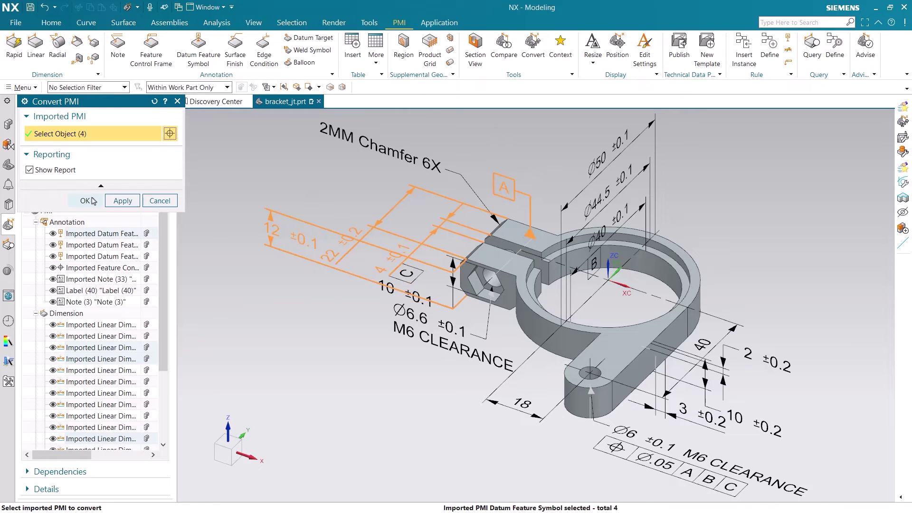
pyautogui.click(89, 200)
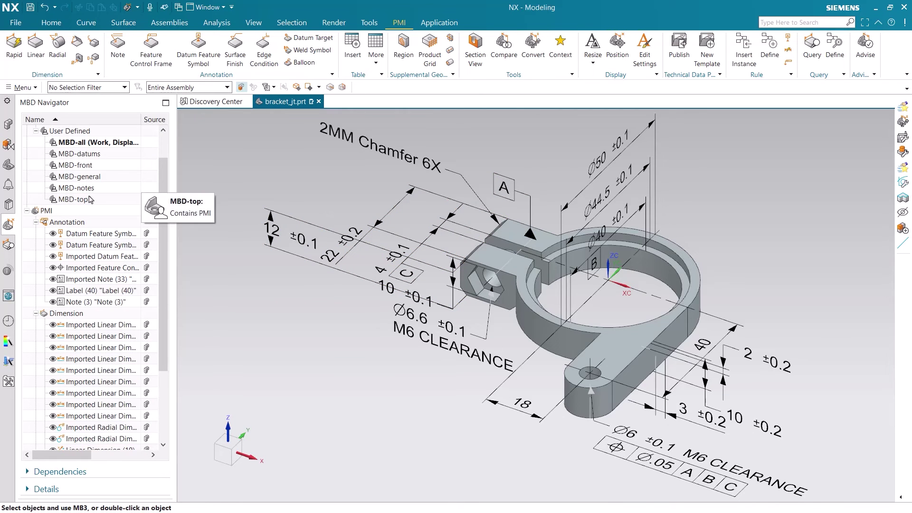